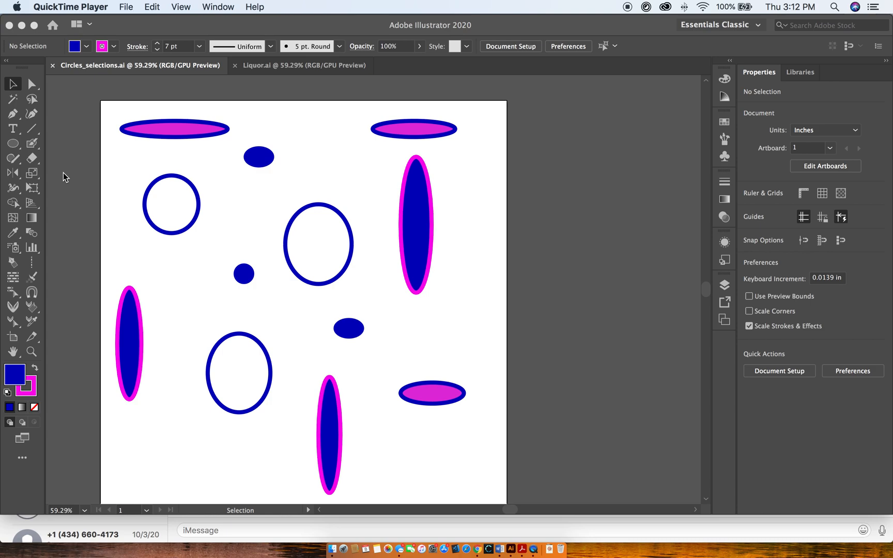
Select the wide magenta ellipse in the artboard's upper left, and extend the selection to the blue oval beside it.
{"action": "left_click", "coordinate": [67, 181]}
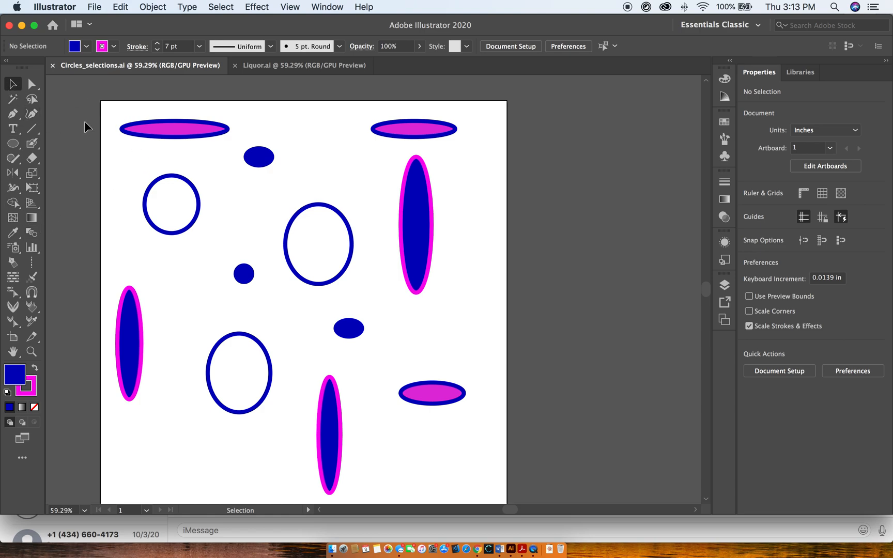
{"action": "left_click", "coordinate": [198, 131]}
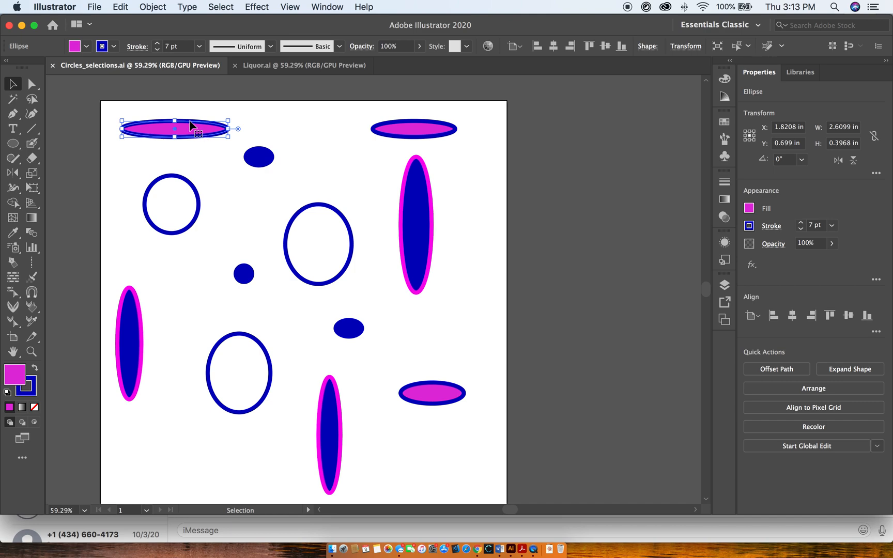
{"action": "left_click_drag", "start_coordinate": [106, 97], "coordinate": [286, 171]}
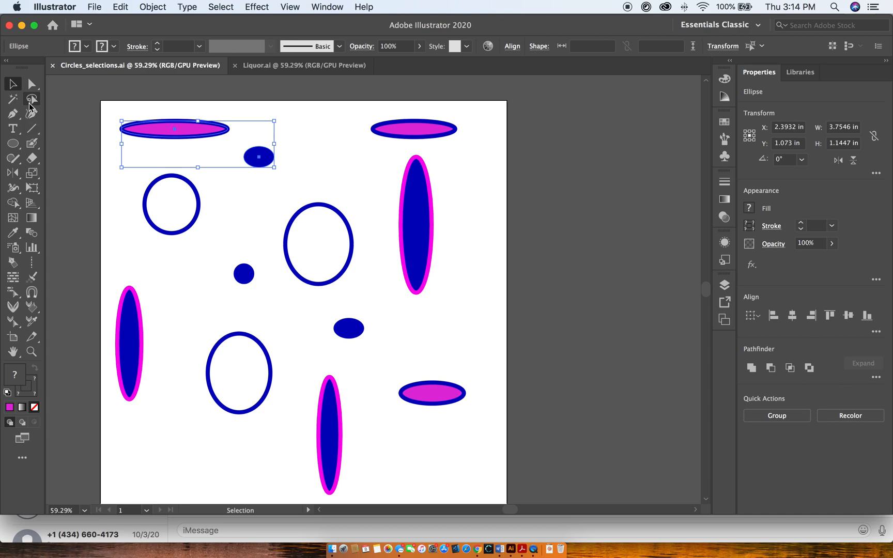
Use the Magic Wand to select, in turn, the unfilled blue-outlined circles, the blue-filled shapes and the magenta-filled ellipses.
{"action": "left_click", "coordinate": [13, 101]}
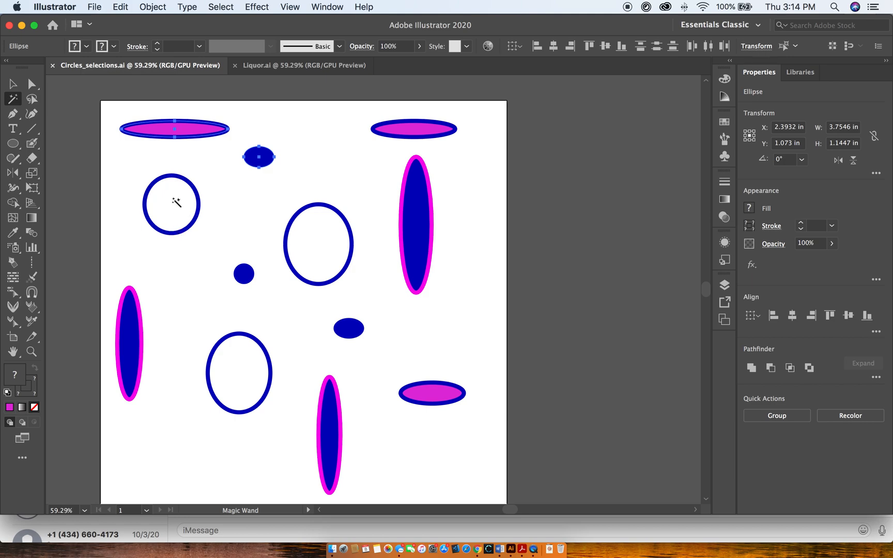
{"action": "left_click", "coordinate": [193, 223]}
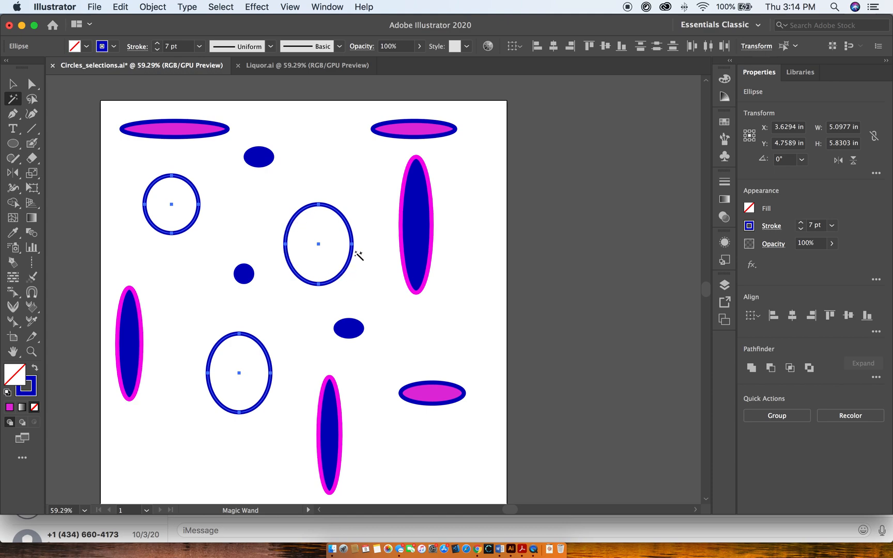
{"action": "left_click", "coordinate": [247, 276]}
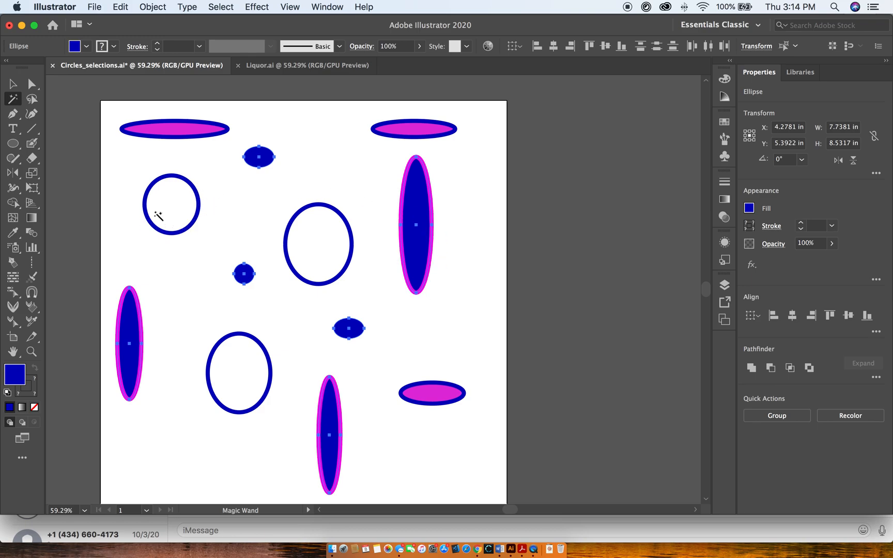
{"action": "left_click", "coordinate": [192, 223]}
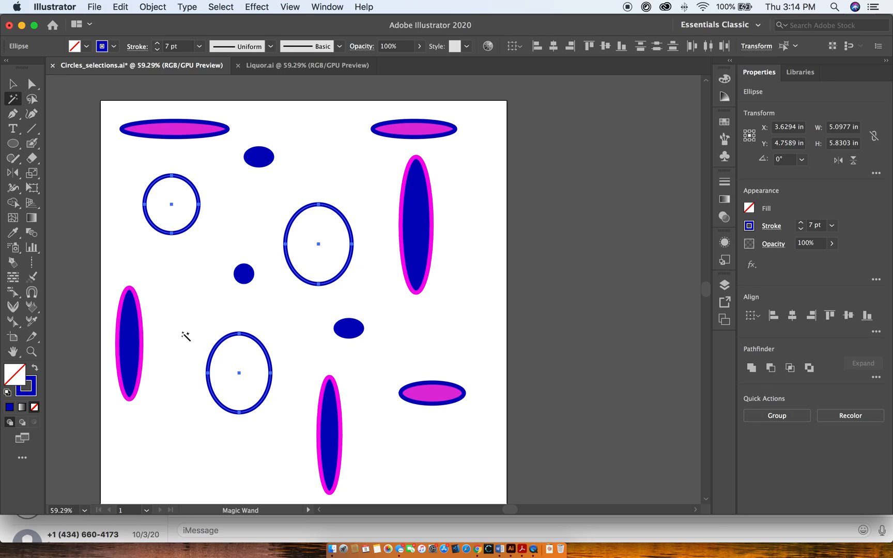
{"action": "left_click", "coordinate": [244, 275]}
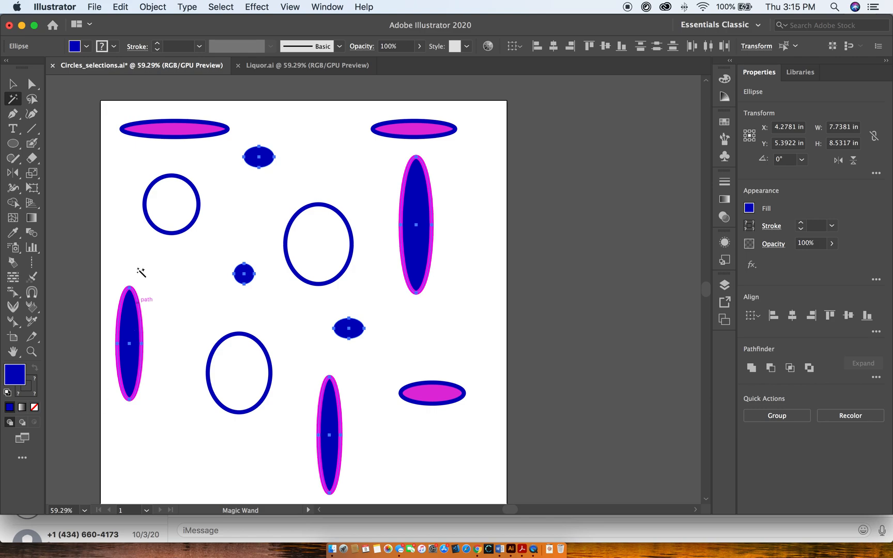
{"action": "left_click", "coordinate": [190, 130]}
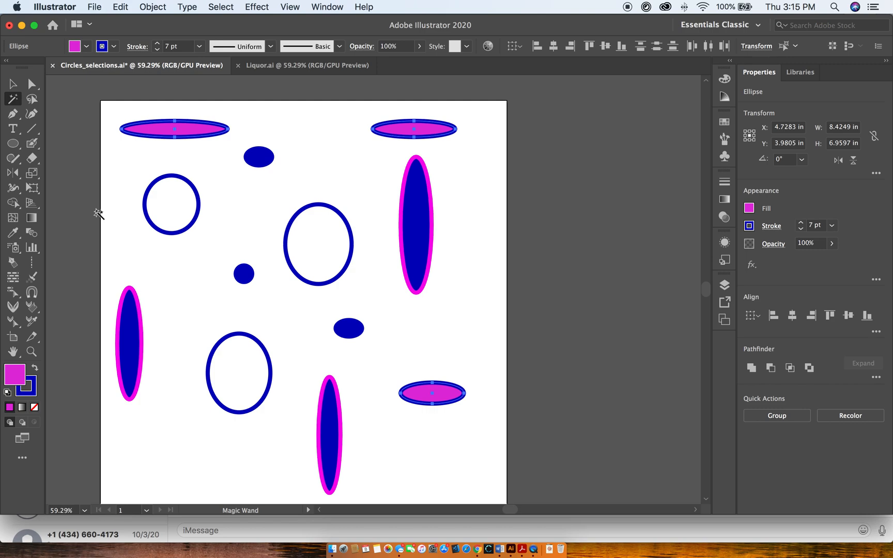
Lasso the upper-right magenta ellipse, the upper blue oval, the small blue circle and the left tall ellipse, and clear the selection.
{"action": "left_click", "coordinate": [32, 99]}
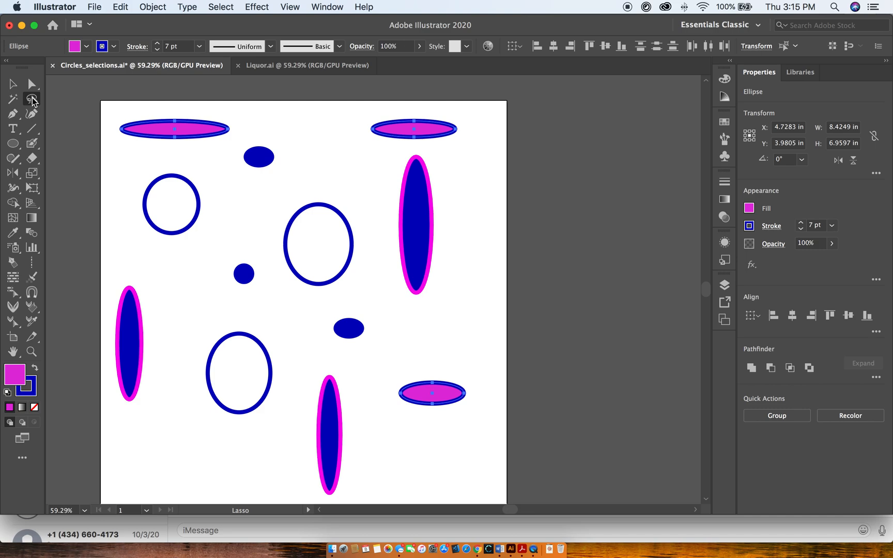
{"action": "left_click", "coordinate": [32, 100]}
{"action": "mouse_move", "coordinate": [148, 267]}
{"action": "left_mouse_down"}
{"action": "mouse_move", "coordinate": [132, 267]}
{"action": "mouse_move", "coordinate": [98, 294]}
{"action": "mouse_move", "coordinate": [98, 409]}
{"action": "mouse_move", "coordinate": [154, 410]}
{"action": "mouse_move", "coordinate": [179, 353]}
{"action": "mouse_move", "coordinate": [228, 316]}
{"action": "mouse_move", "coordinate": [253, 313]}
{"action": "mouse_move", "coordinate": [275, 280]}
{"action": "mouse_move", "coordinate": [273, 227]}
{"action": "mouse_move", "coordinate": [290, 189]}
{"action": "mouse_move", "coordinate": [388, 166]}
{"action": "mouse_move", "coordinate": [408, 142]}
{"action": "mouse_move", "coordinate": [467, 138]}
{"action": "mouse_move", "coordinate": [465, 117]}
{"action": "mouse_move", "coordinate": [385, 113]}
{"action": "mouse_move", "coordinate": [259, 132]}
{"action": "mouse_move", "coordinate": [235, 144]}
{"action": "mouse_move", "coordinate": [215, 184]}
{"action": "mouse_move", "coordinate": [220, 235]}
{"action": "mouse_move", "coordinate": [196, 258]}
{"action": "mouse_move", "coordinate": [147, 269]}
{"action": "left_mouse_up"}
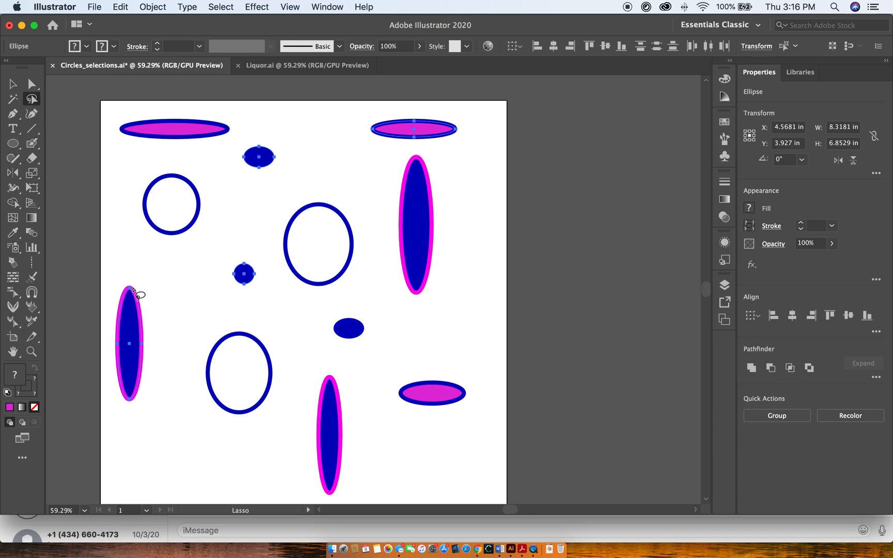
{"action": "left_click", "coordinate": [13, 83]}
{"action": "left_click", "coordinate": [74, 203]}
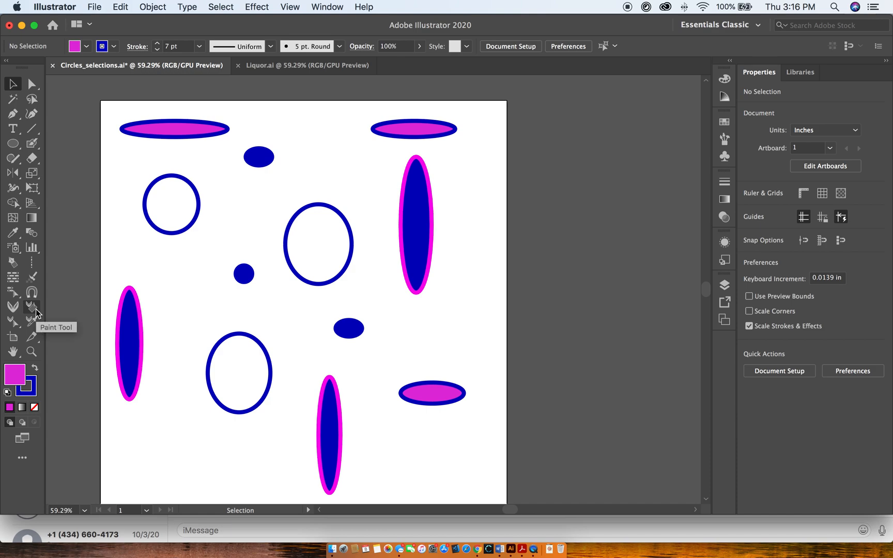
Select every shape sharing the Stroke Color of the unfilled circle near the artboard's centre, and clear the selection.
{"action": "left_click", "coordinate": [320, 207]}
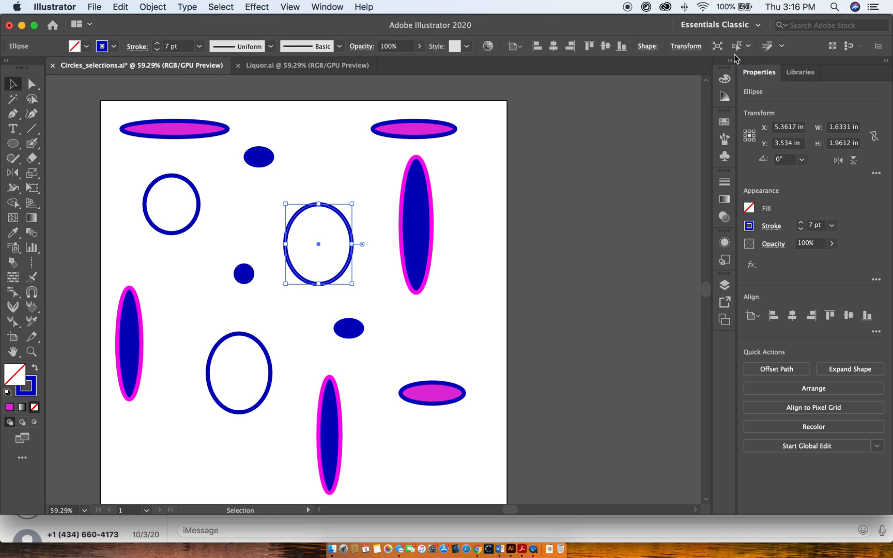
{"action": "left_click", "coordinate": [748, 48]}
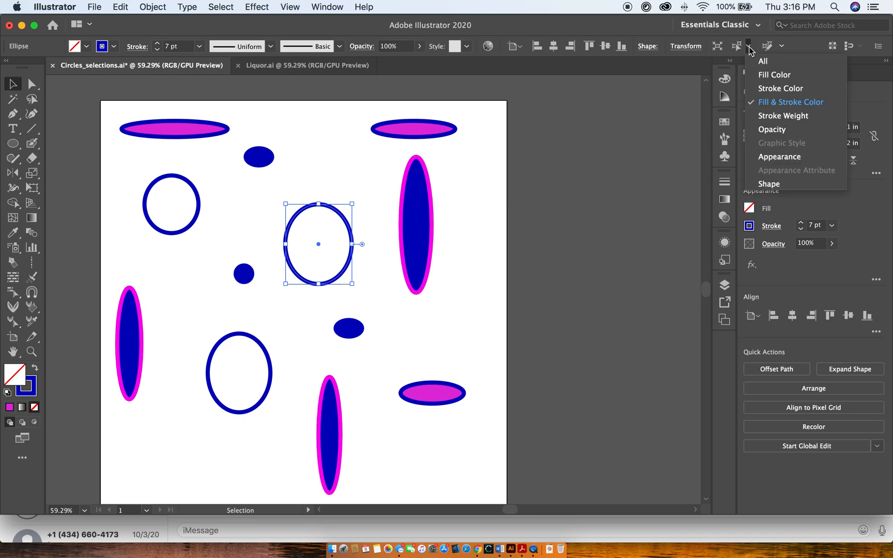
{"action": "left_click", "coordinate": [782, 90]}
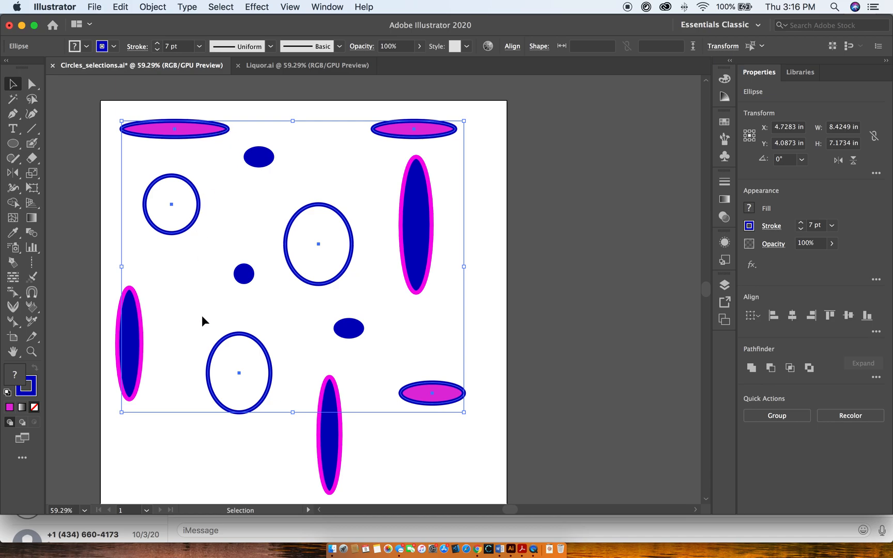
{"action": "left_click", "coordinate": [494, 241]}
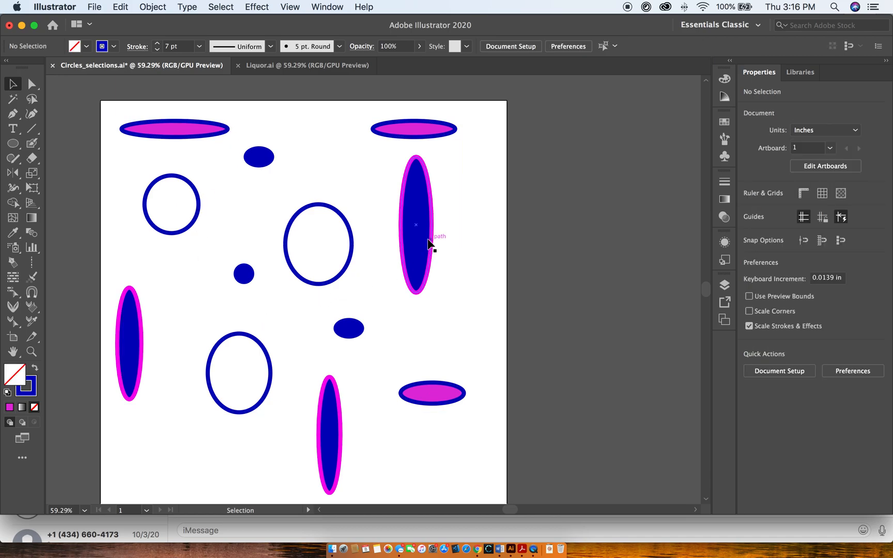
Select all shapes matching the Fill & Stroke Color of the tall blue ellipse in the upper right, and clear the selection.
{"action": "left_click", "coordinate": [428, 244]}
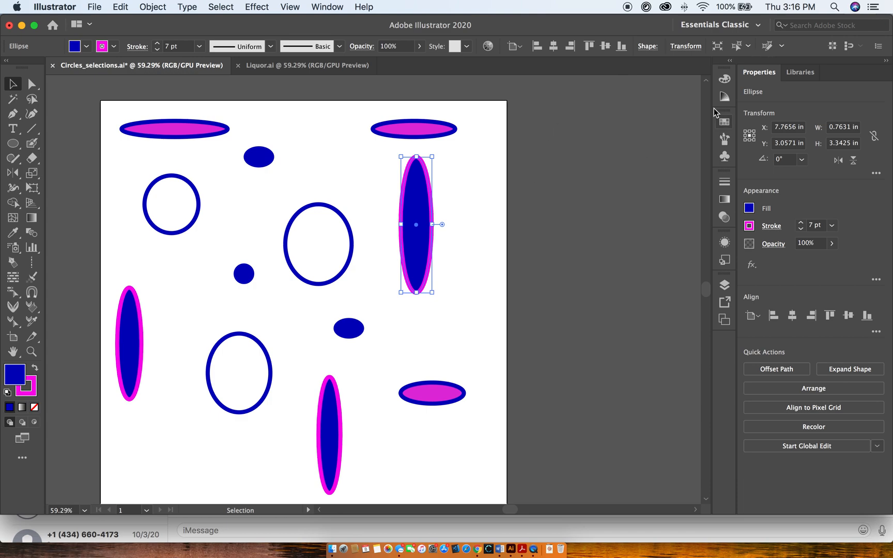
{"action": "left_click", "coordinate": [747, 46]}
{"action": "left_click", "coordinate": [772, 102]}
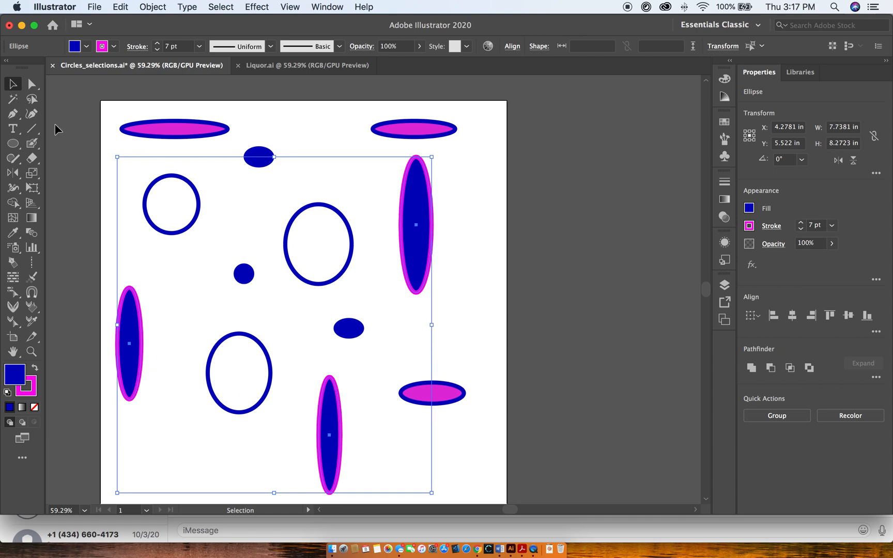
{"action": "left_click", "coordinate": [762, 46]}
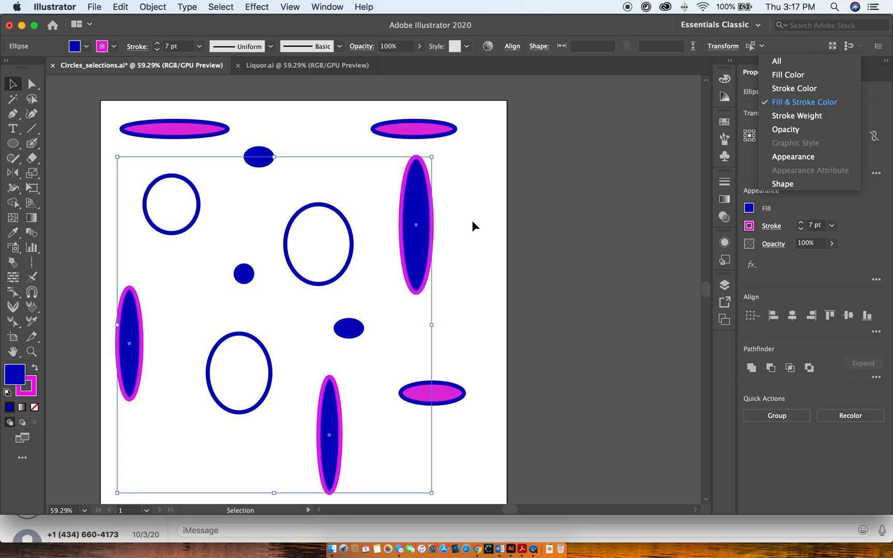
{"action": "left_click", "coordinate": [554, 195]}
{"action": "left_click", "coordinate": [537, 340]}
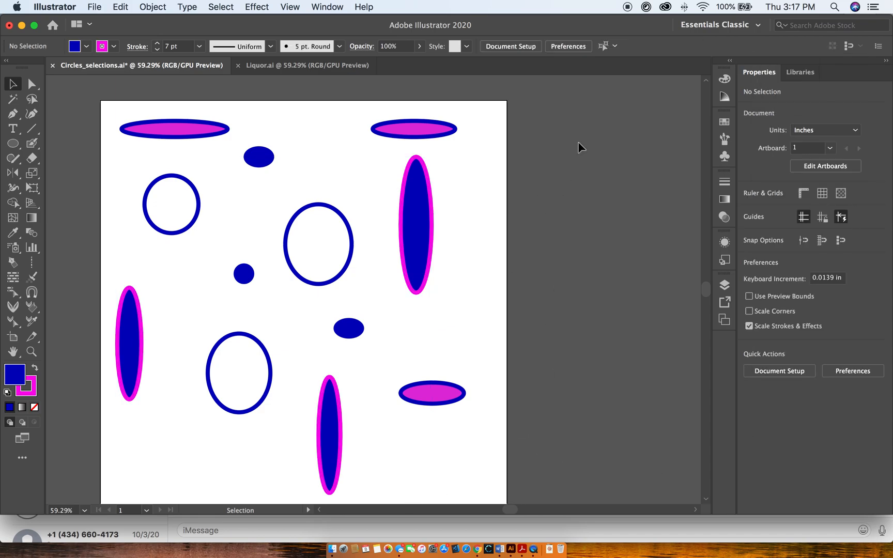
Select all objects in the document and deselect them again.
{"action": "left_click", "coordinate": [217, 7]}
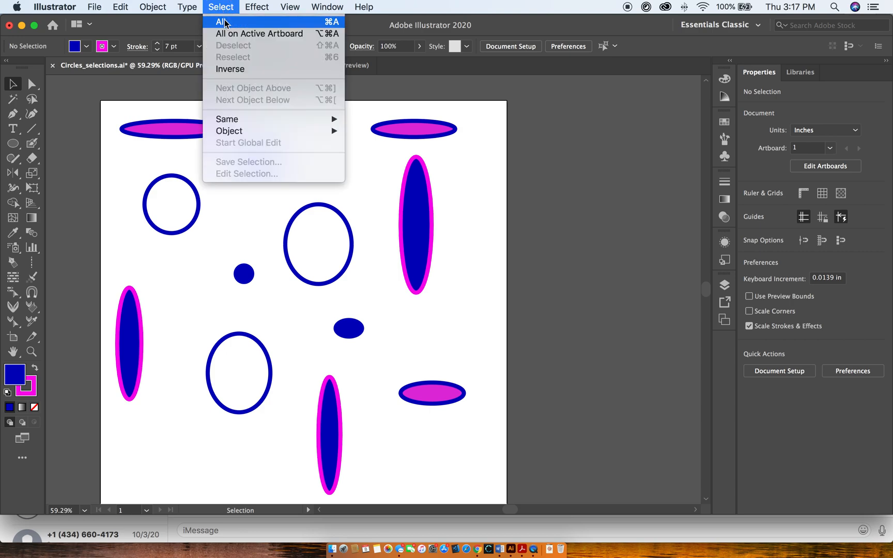
{"action": "left_click", "coordinate": [233, 22]}
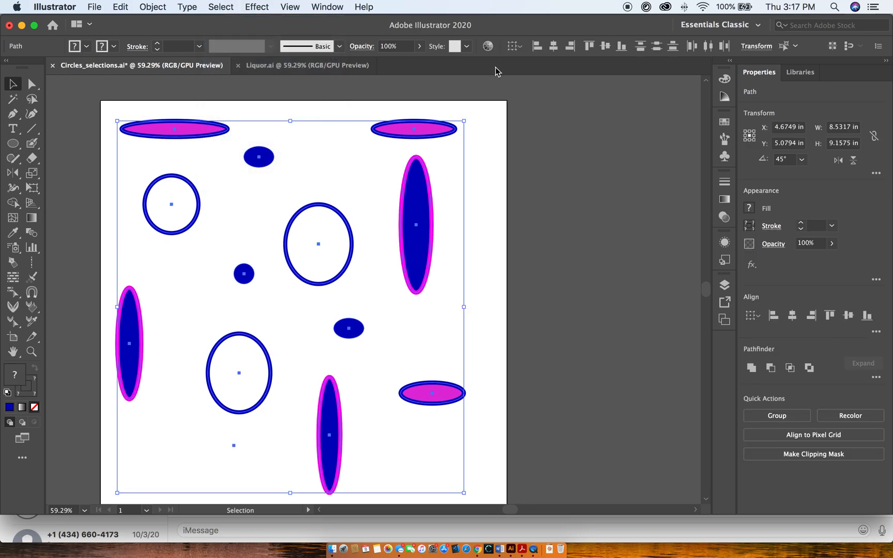
{"action": "left_click", "coordinate": [224, 7]}
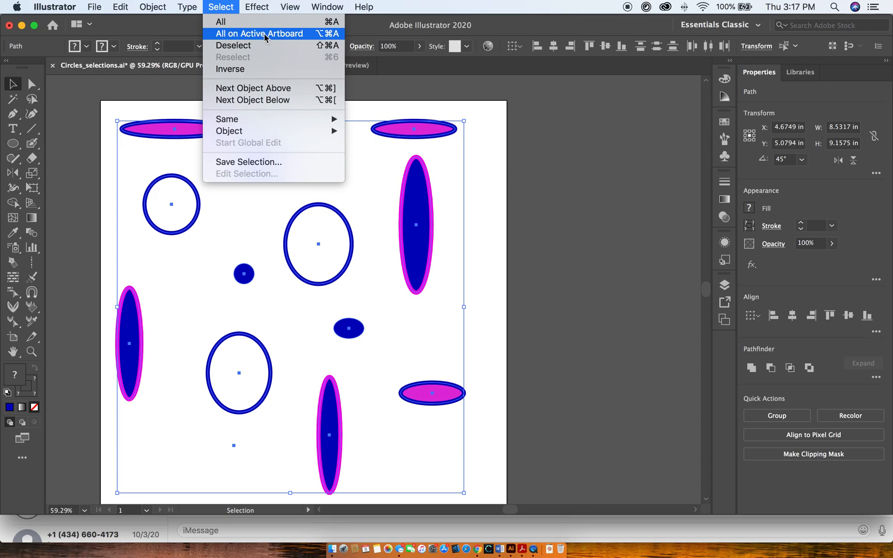
{"action": "left_click", "coordinate": [224, 46]}
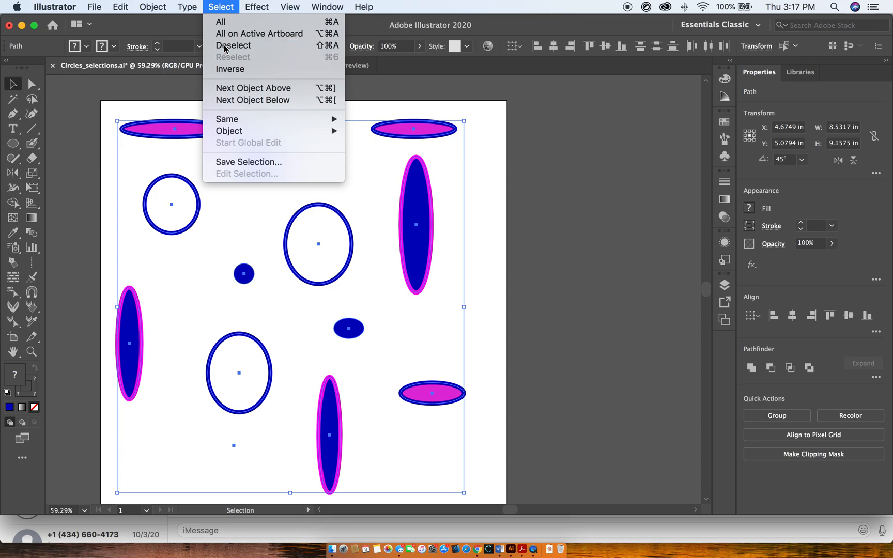
{"action": "left_click", "coordinate": [222, 7]}
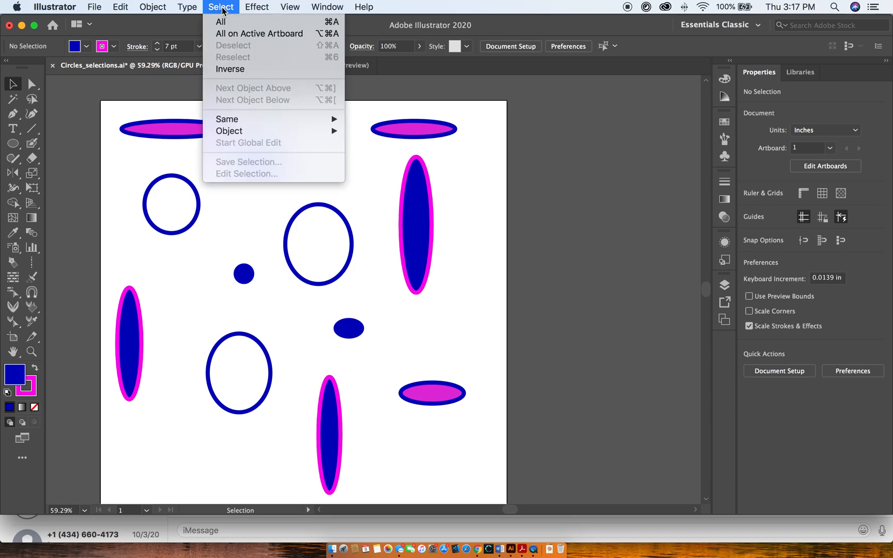
{"action": "left_click", "coordinate": [94, 126]}
{"action": "left_click_drag", "start_coordinate": [106, 101], "coordinate": [279, 243]}
{"action": "left_click", "coordinate": [132, 256]}
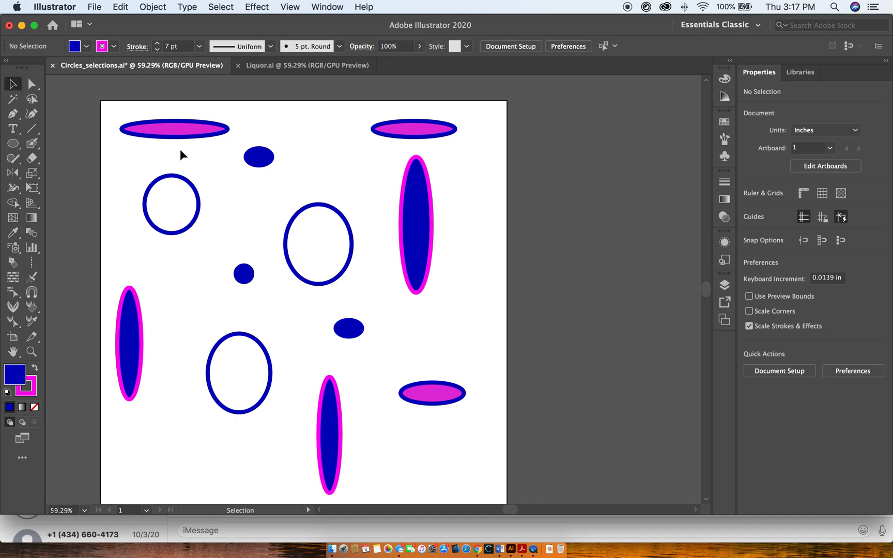
Select the upper-left unfilled circle, the lower blue oval and the lower-right magenta ellipse together, invert the selection, and clear it.
{"action": "left_click", "coordinate": [194, 225]}
{"action": "left_click", "coordinate": [354, 332], "text": "shift"}
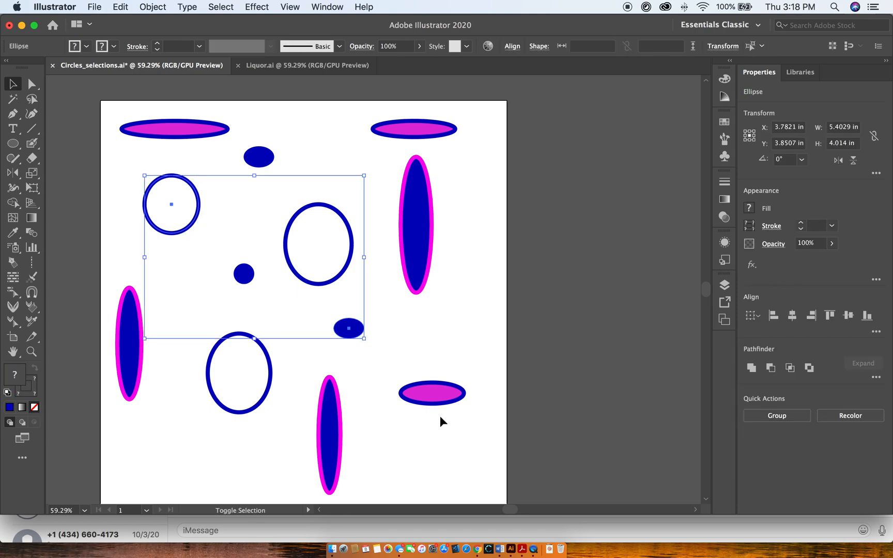
{"action": "left_click", "coordinate": [446, 396], "text": "shift"}
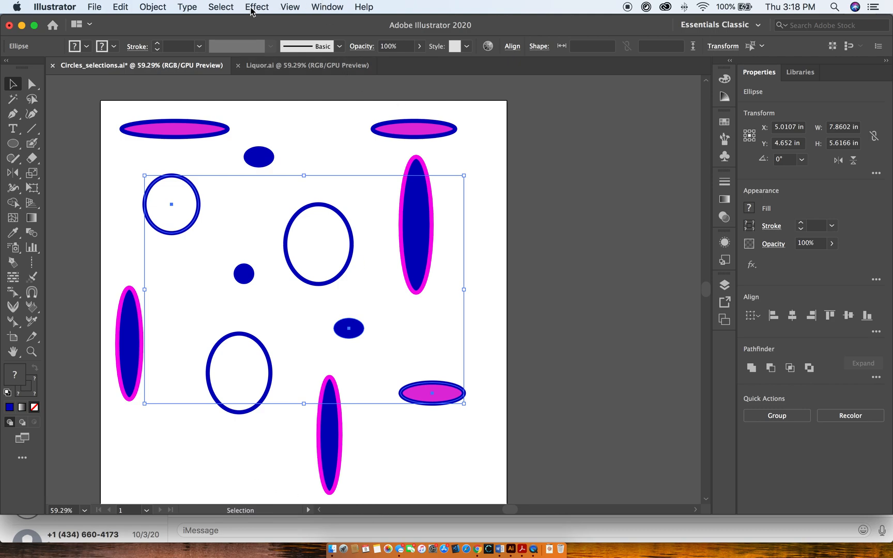
{"action": "left_click", "coordinate": [222, 8]}
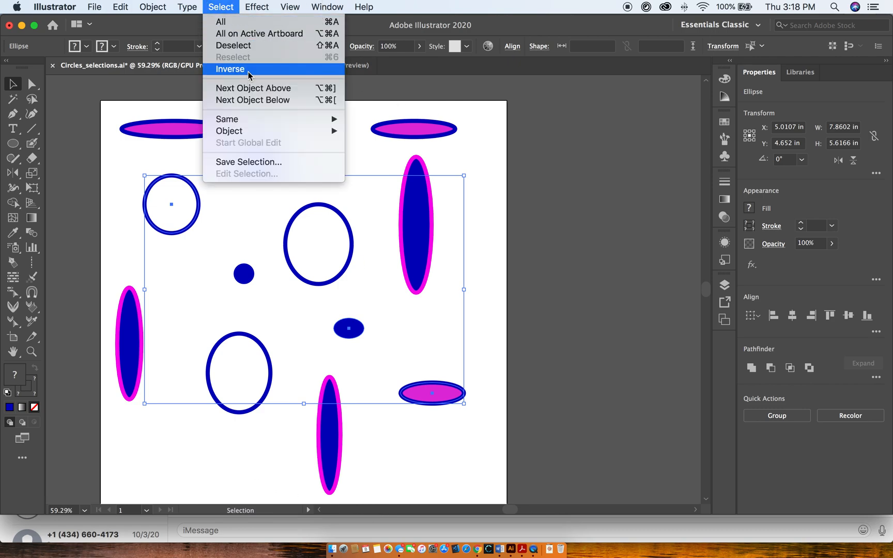
{"action": "left_click", "coordinate": [230, 69]}
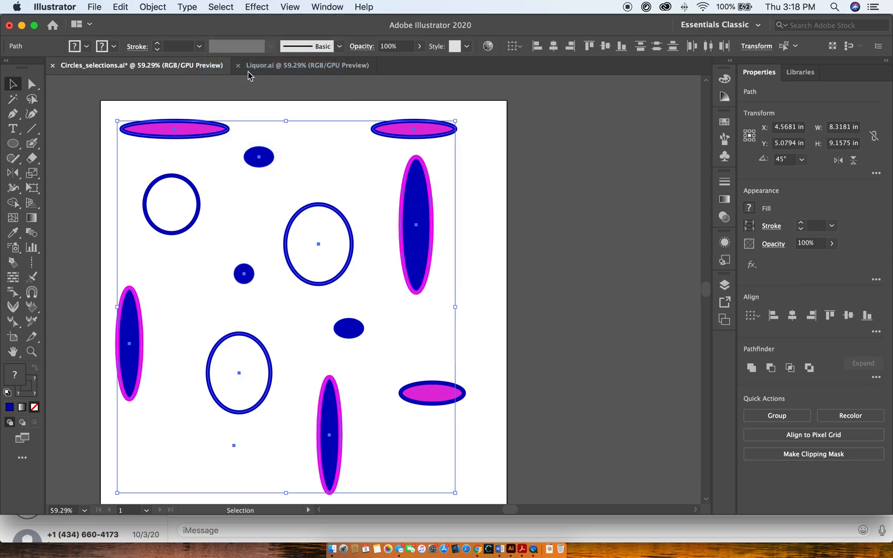
{"action": "left_click", "coordinate": [111, 107]}
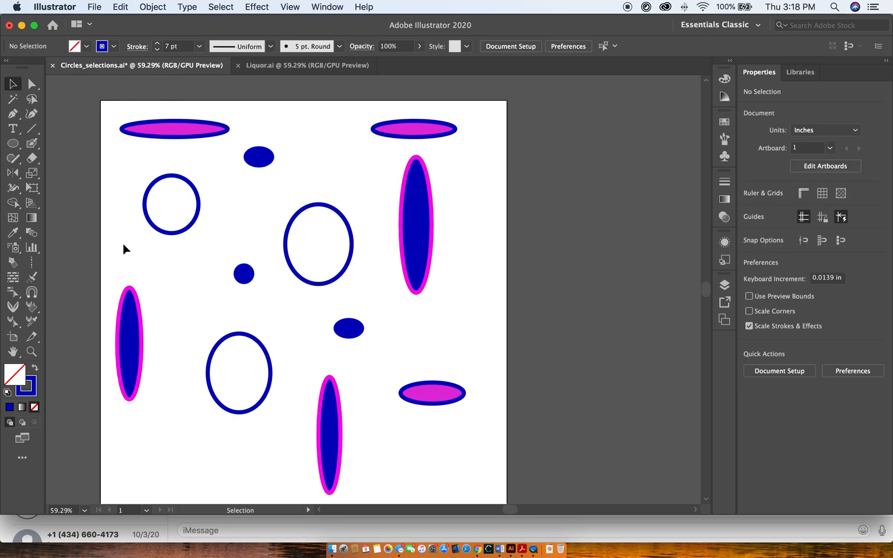
Select all shapes with the same Fill & Stroke as the upper-left magenta ellipse.
{"action": "left_click", "coordinate": [175, 129]}
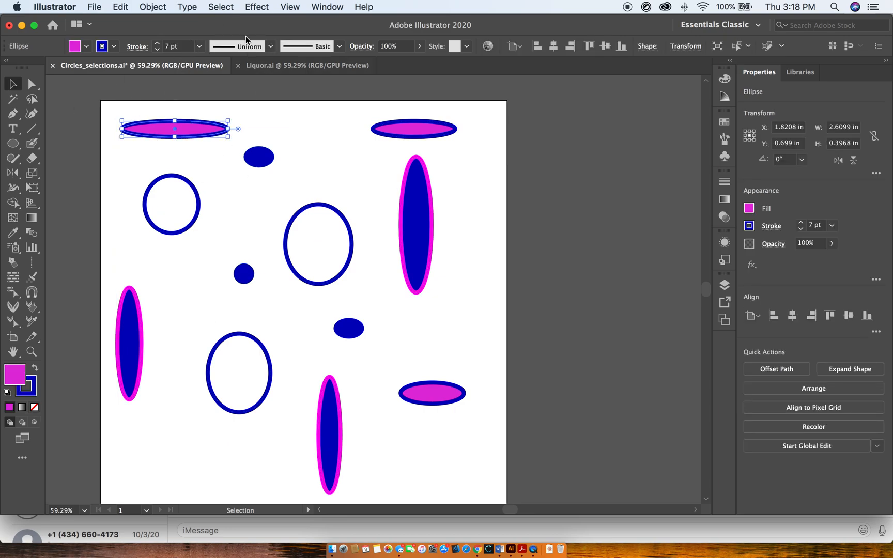
{"action": "left_click", "coordinate": [222, 7]}
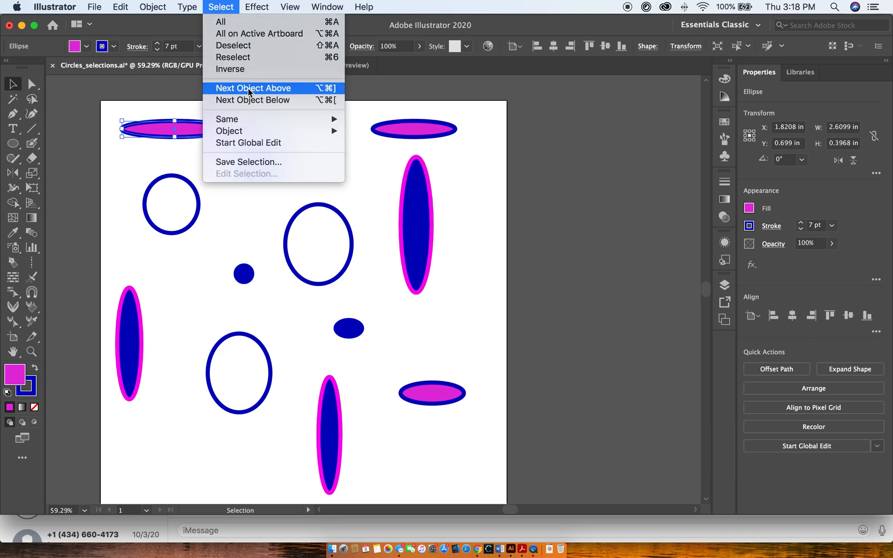
{"action": "mouse_move", "coordinate": [250, 122]}
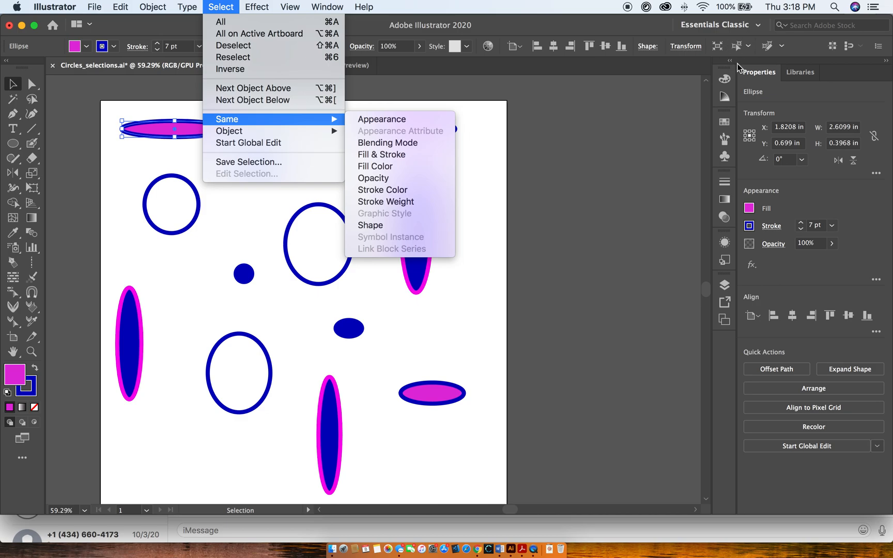
{"action": "mouse_move", "coordinate": [326, 135]}
{"action": "left_click", "coordinate": [374, 155]}
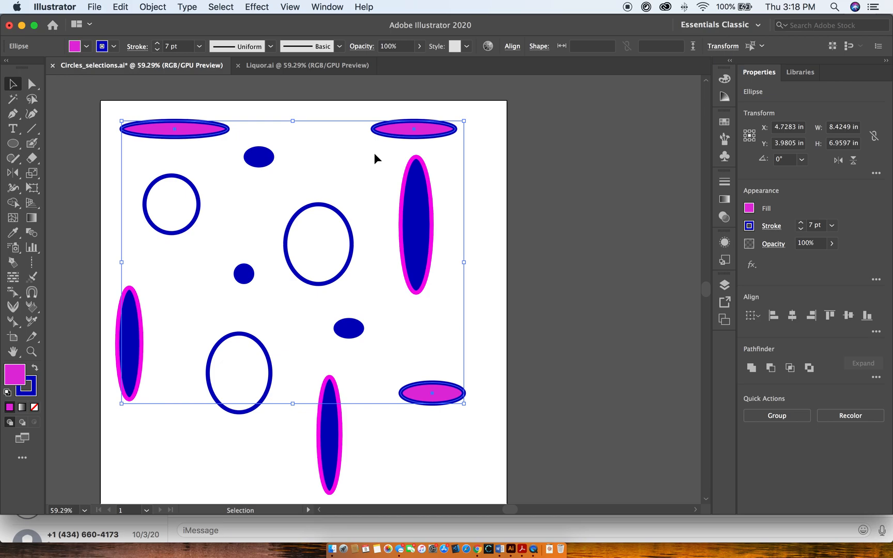
Switch to the Liquor.ai document, select the bottle artwork with the Selection tool, and clear the selection.
{"action": "left_click", "coordinate": [494, 152]}
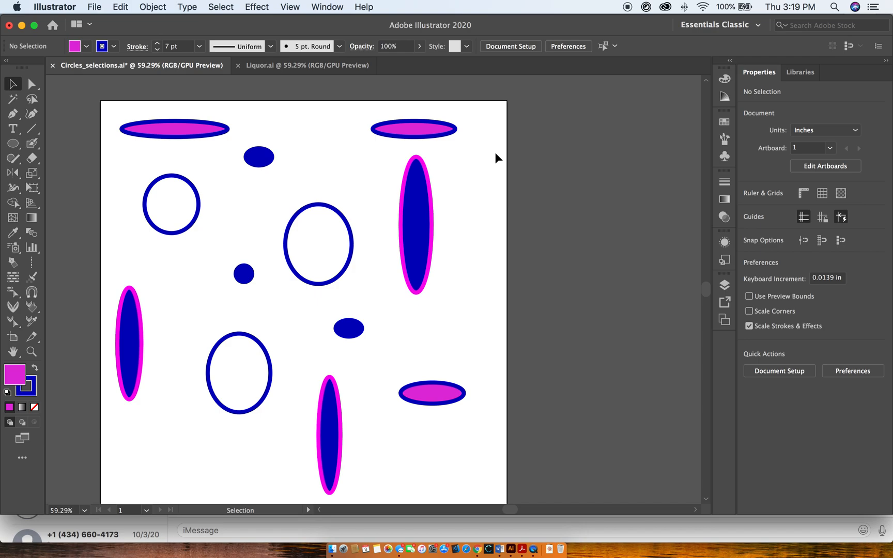
{"action": "left_click", "coordinate": [304, 70]}
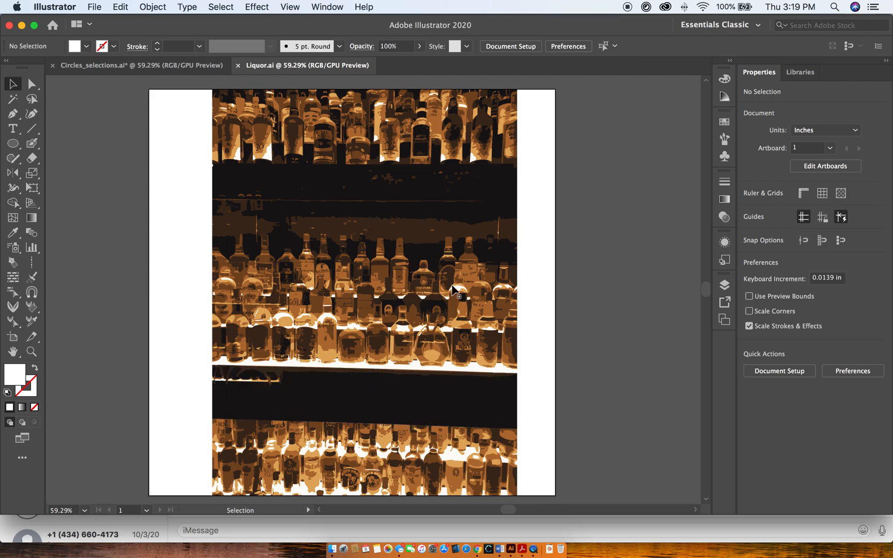
{"action": "scroll", "coordinate": [462, 276], "scroll_direction": "up", "scroll_amount": 1}
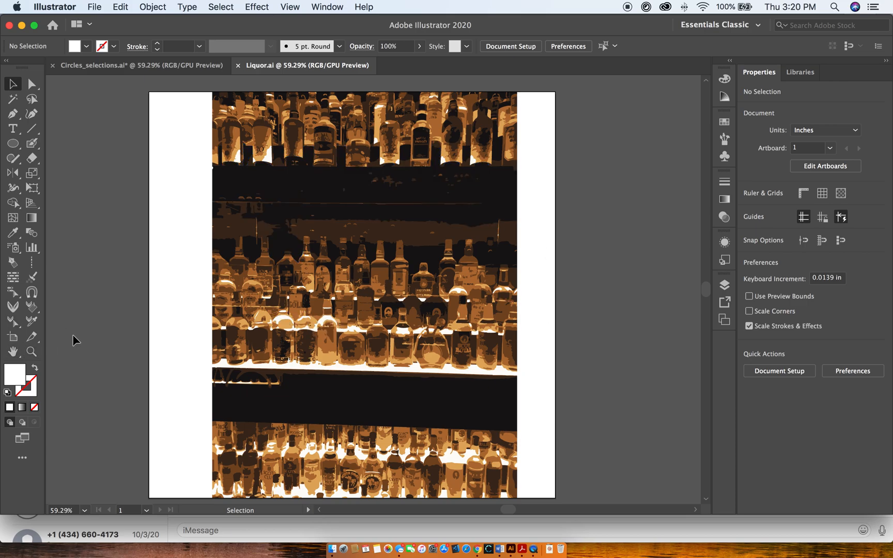
{"action": "left_click", "coordinate": [259, 340]}
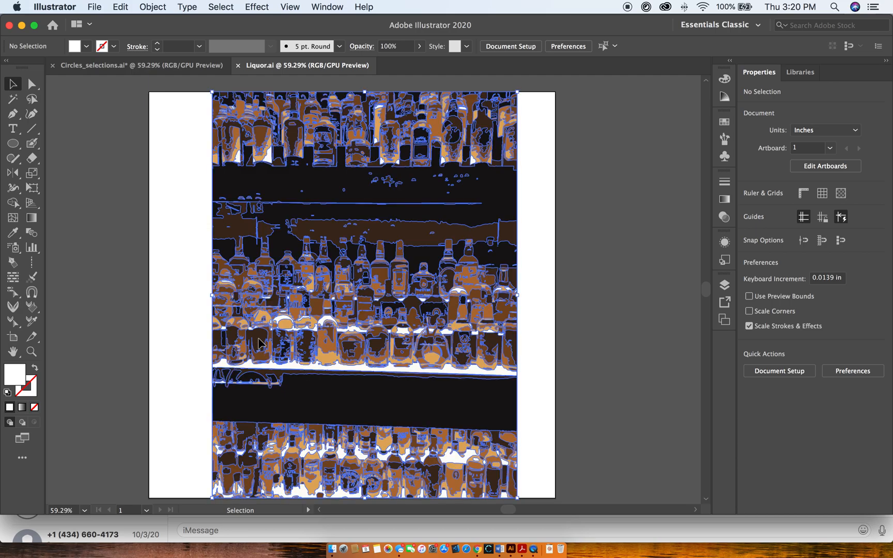
{"action": "left_click", "coordinate": [73, 110]}
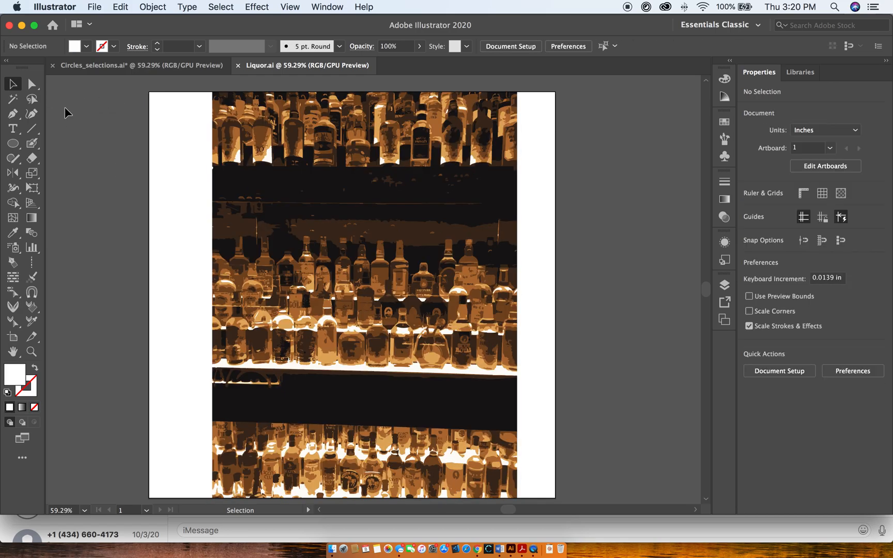
With Direct Selection, select all shapes matching the Fill Color of the middle bottle's light orange base, recolour them green, and deselect.
{"action": "left_click", "coordinate": [31, 84]}
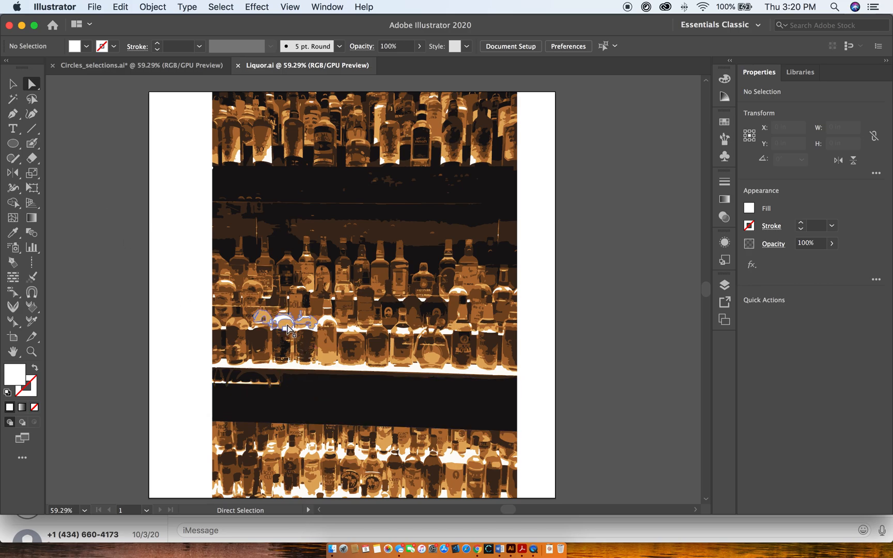
{"action": "left_click", "coordinate": [330, 362]}
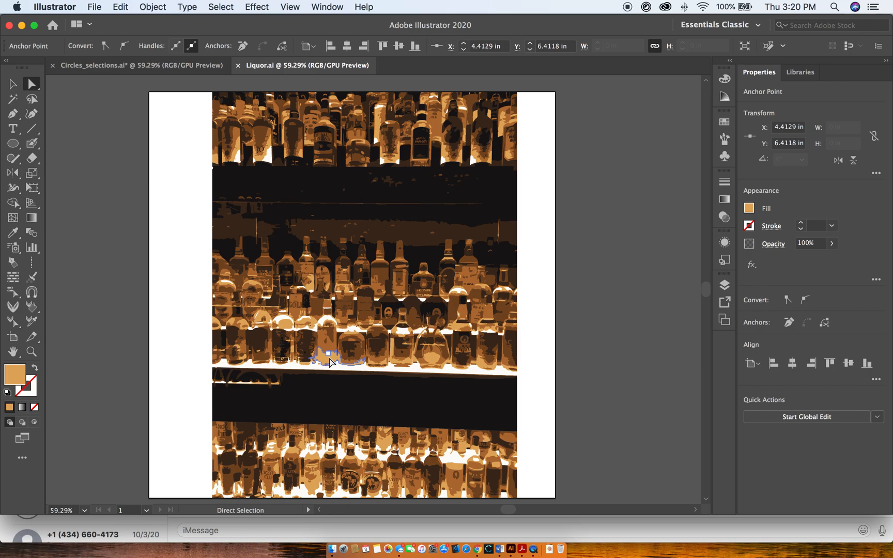
{"action": "left_click", "coordinate": [221, 7]}
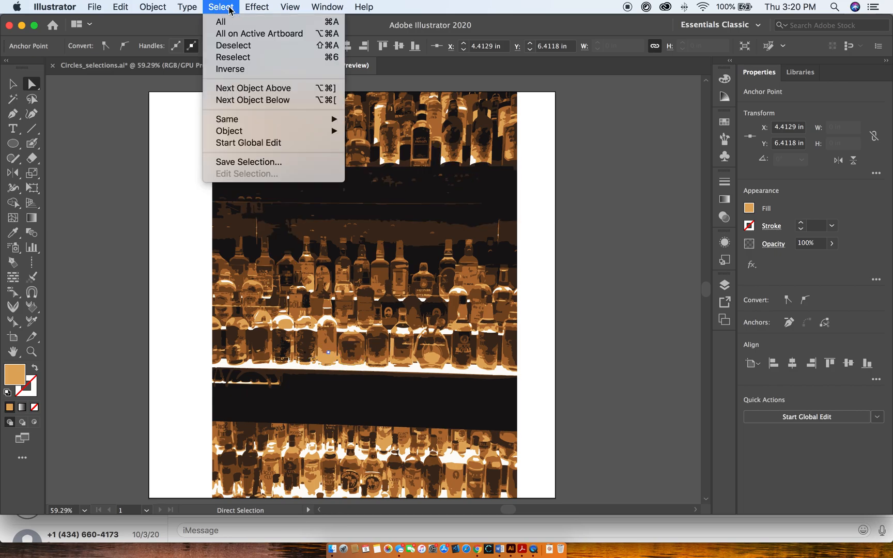
{"action": "mouse_move", "coordinate": [300, 119]}
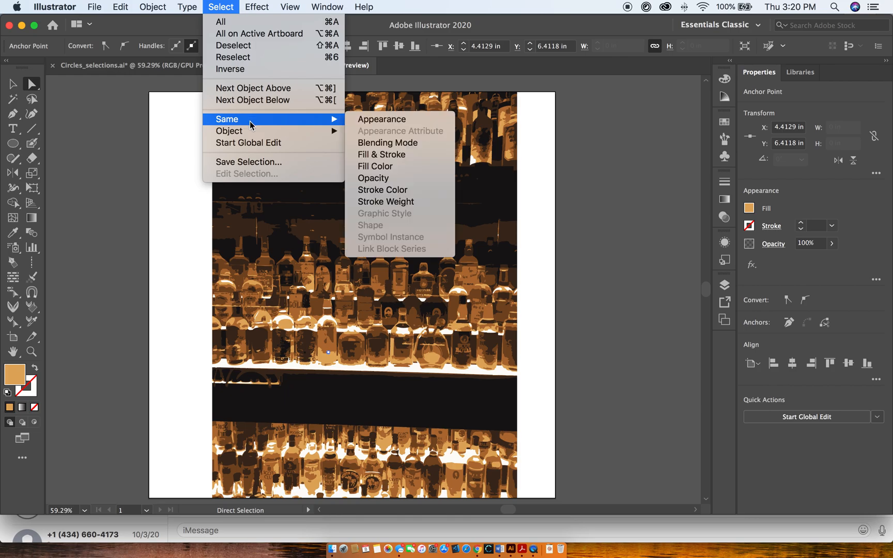
{"action": "left_click", "coordinate": [388, 168]}
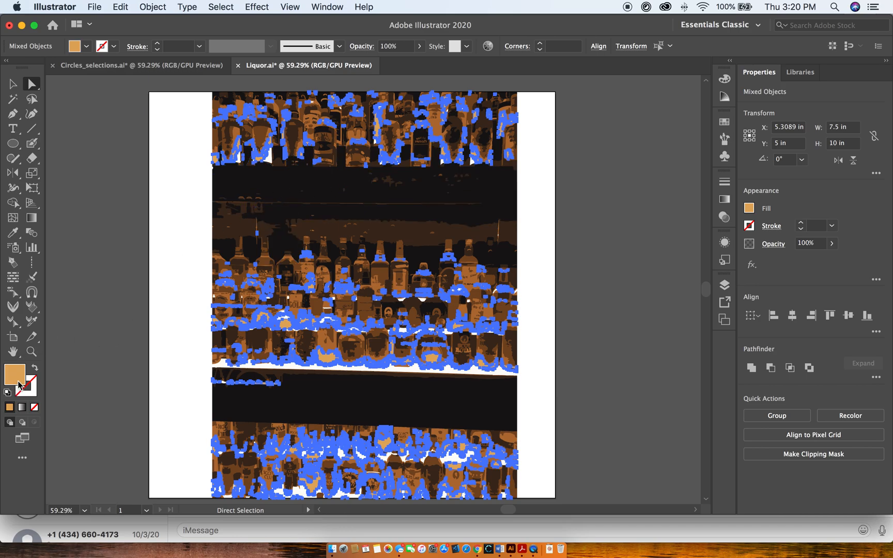
{"action": "left_click", "coordinate": [86, 46]}
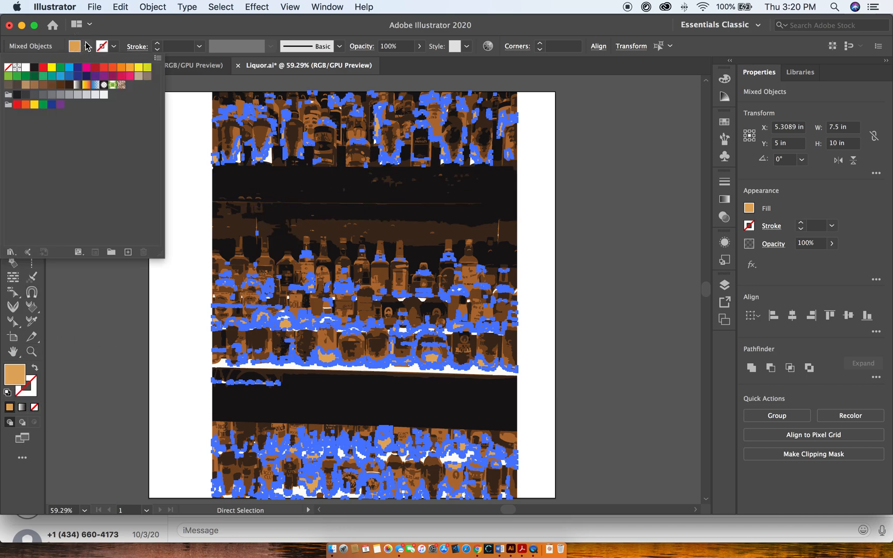
{"action": "left_click", "coordinate": [43, 79]}
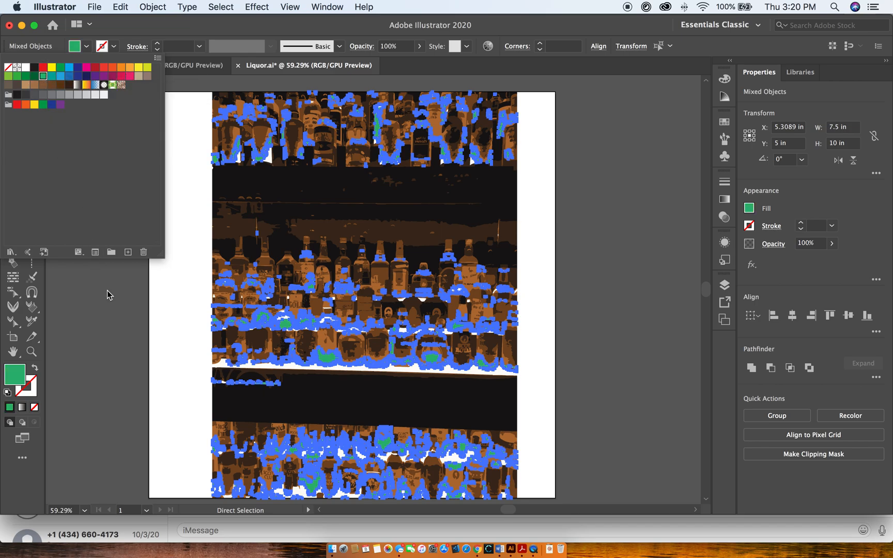
{"action": "left_click", "coordinate": [106, 326]}
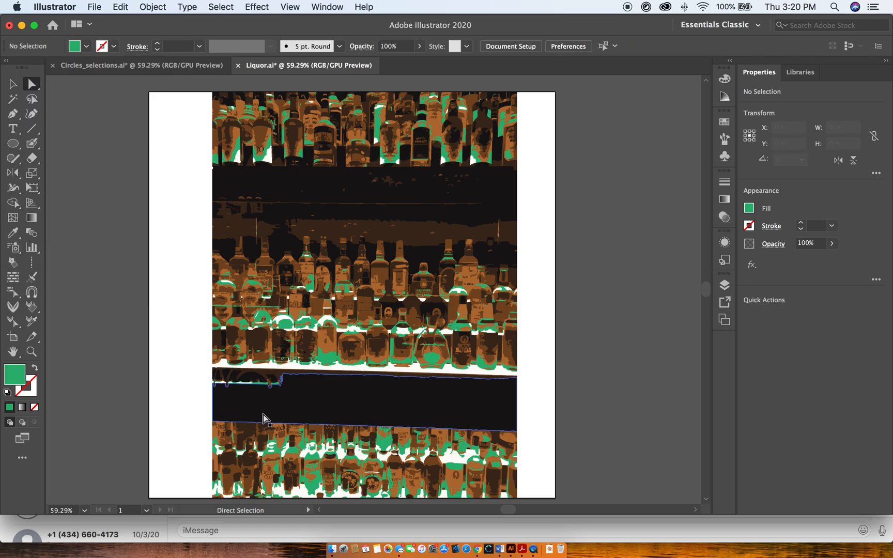
Select all shapes with the same Fill Color as the middle bottle's green base, recolour them magenta, and deselect.
{"action": "left_click", "coordinate": [329, 351]}
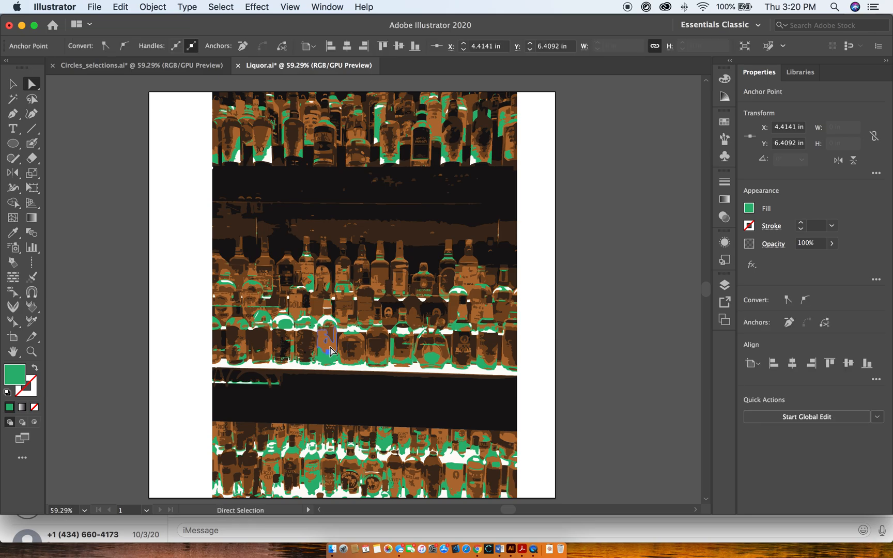
{"action": "left_click", "coordinate": [228, 8]}
{"action": "mouse_move", "coordinate": [270, 126]}
{"action": "left_click", "coordinate": [375, 165]}
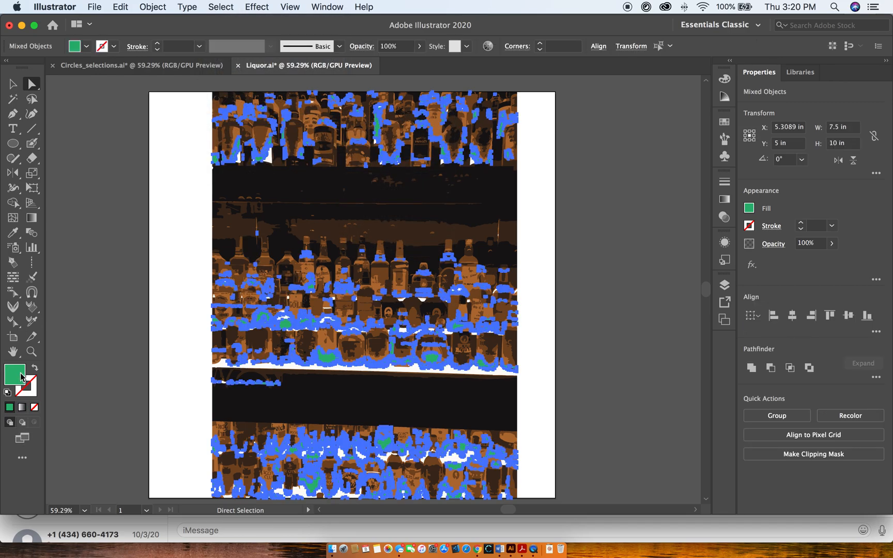
{"action": "left_click", "coordinate": [86, 46]}
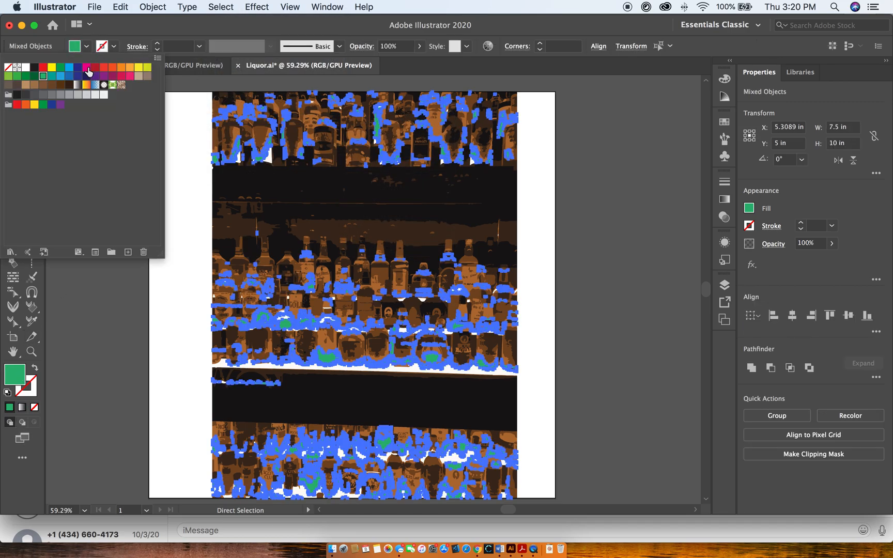
{"action": "left_click", "coordinate": [87, 68]}
{"action": "left_click", "coordinate": [160, 385]}
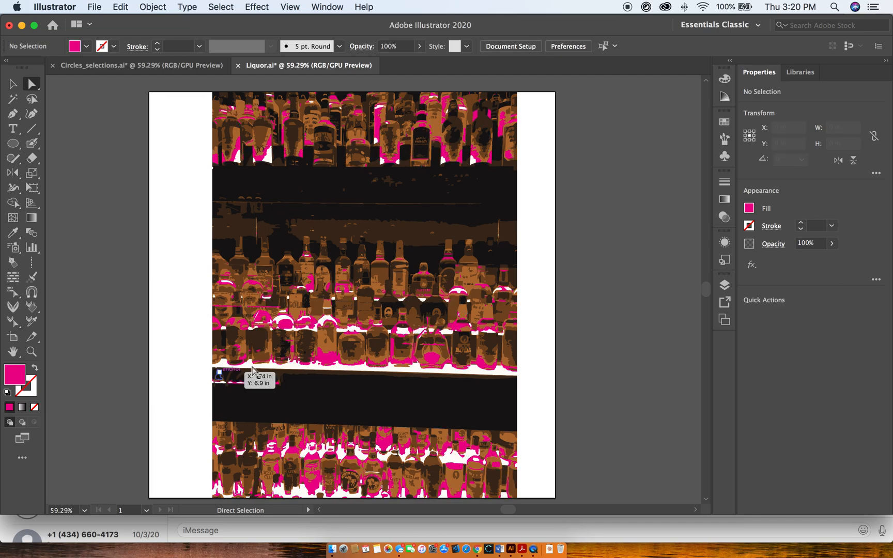
Select all shapes sharing the Fill Color of the brown shape on an upper-left bottle, recolour them yellow, and deselect.
{"action": "left_click", "coordinate": [328, 352]}
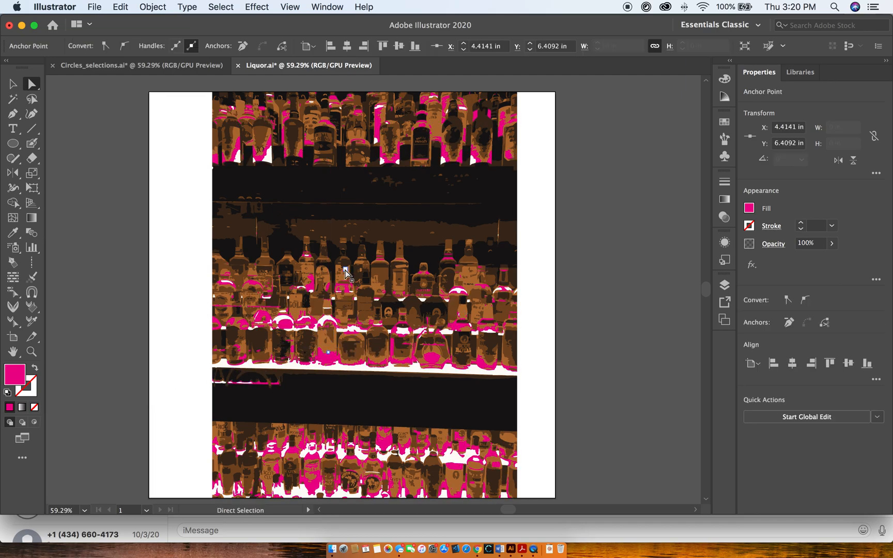
{"action": "left_click", "coordinate": [261, 141]}
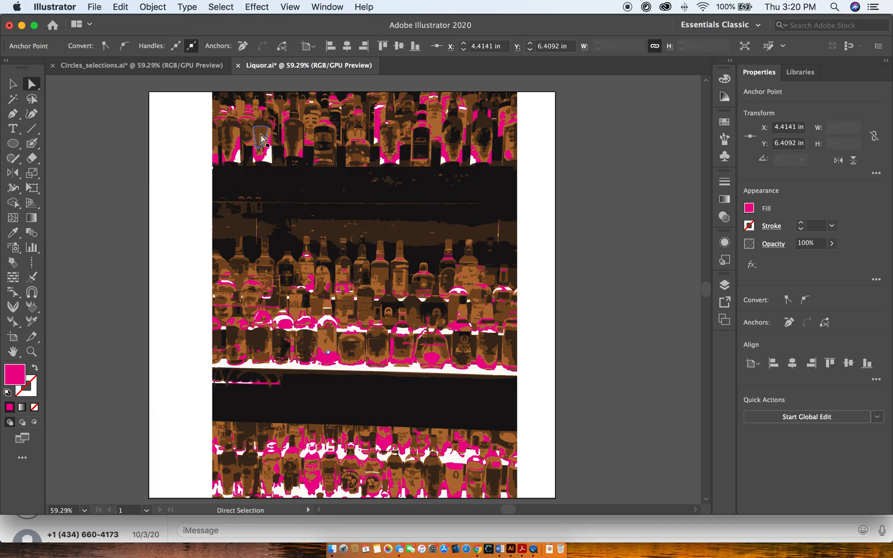
{"action": "left_click", "coordinate": [222, 7]}
{"action": "mouse_move", "coordinate": [279, 119]}
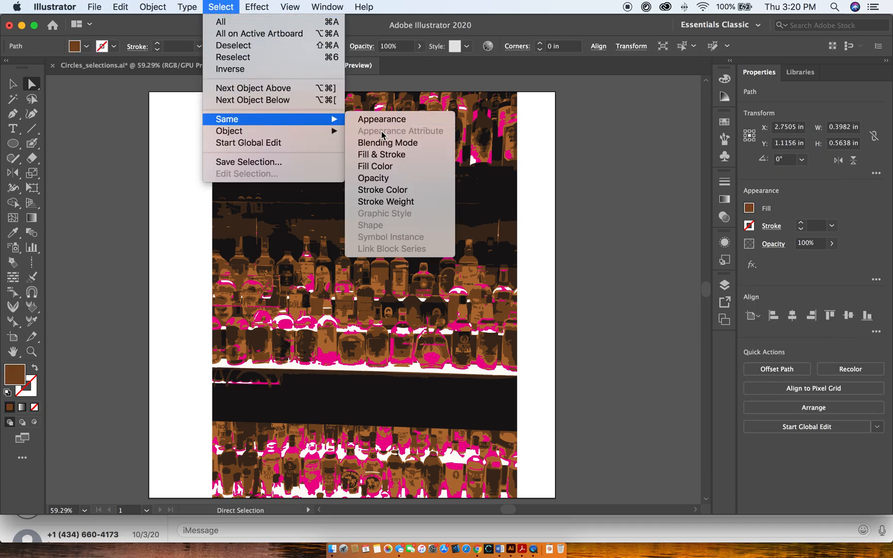
{"action": "left_click", "coordinate": [371, 165]}
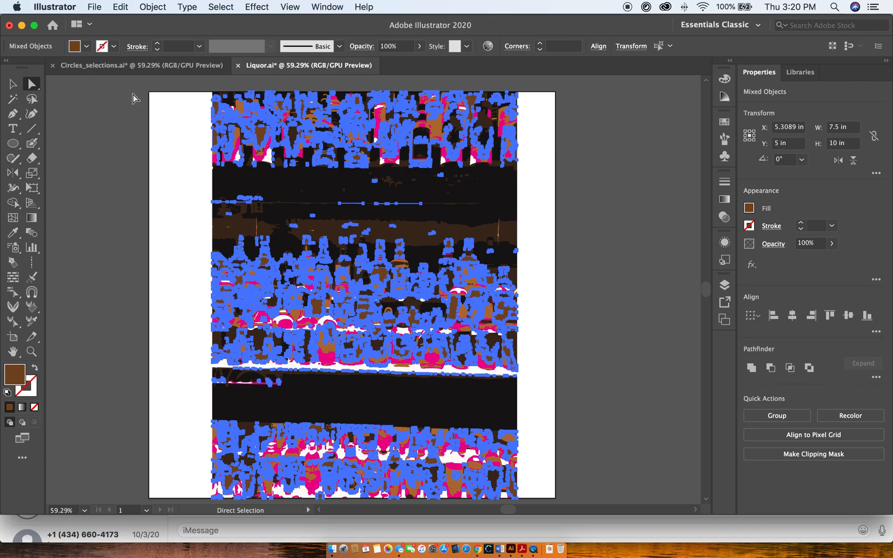
{"action": "left_click", "coordinate": [86, 46]}
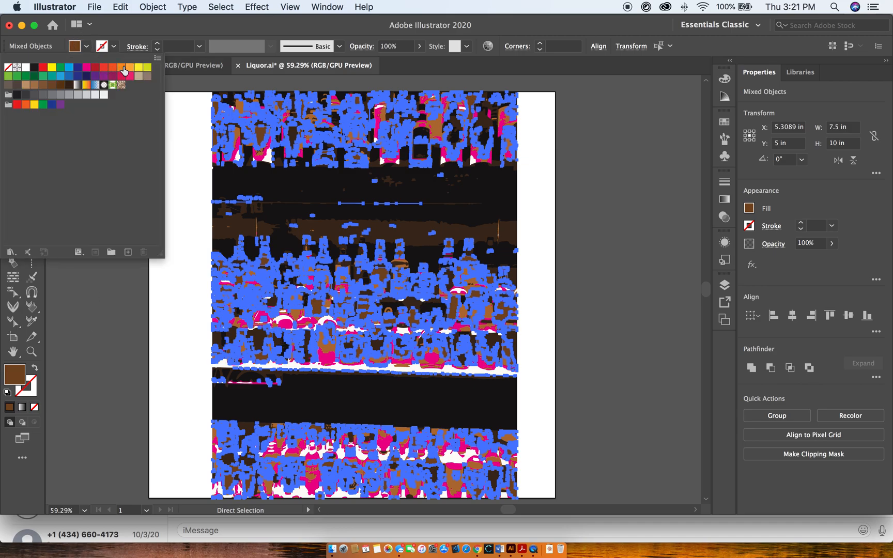
{"action": "left_click", "coordinate": [139, 67]}
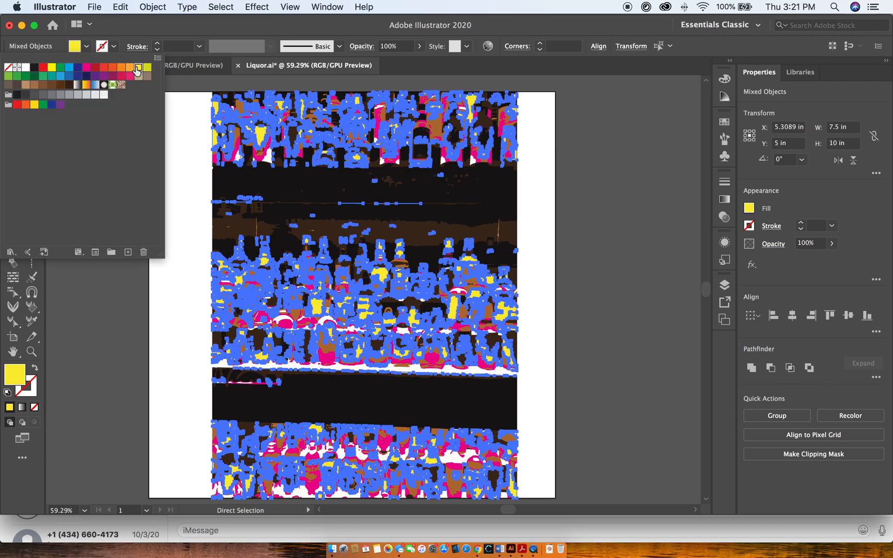
{"action": "left_click", "coordinate": [121, 339]}
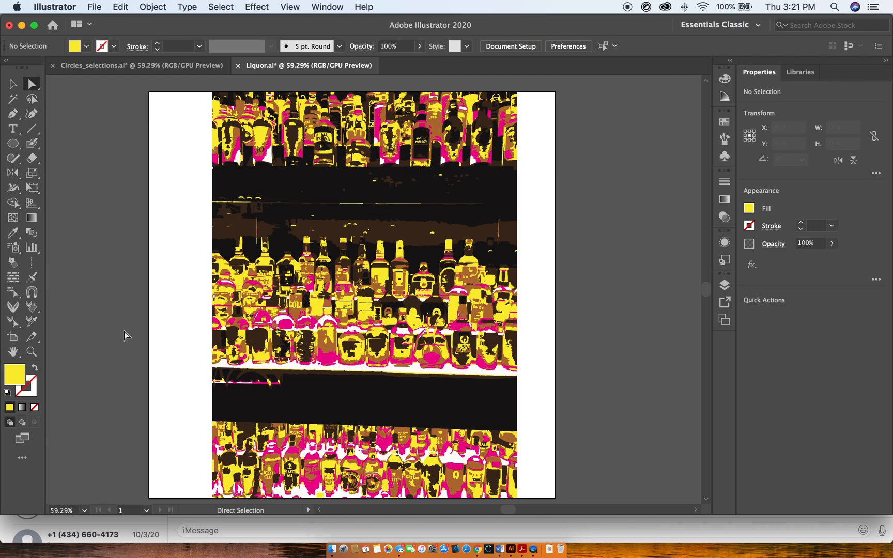